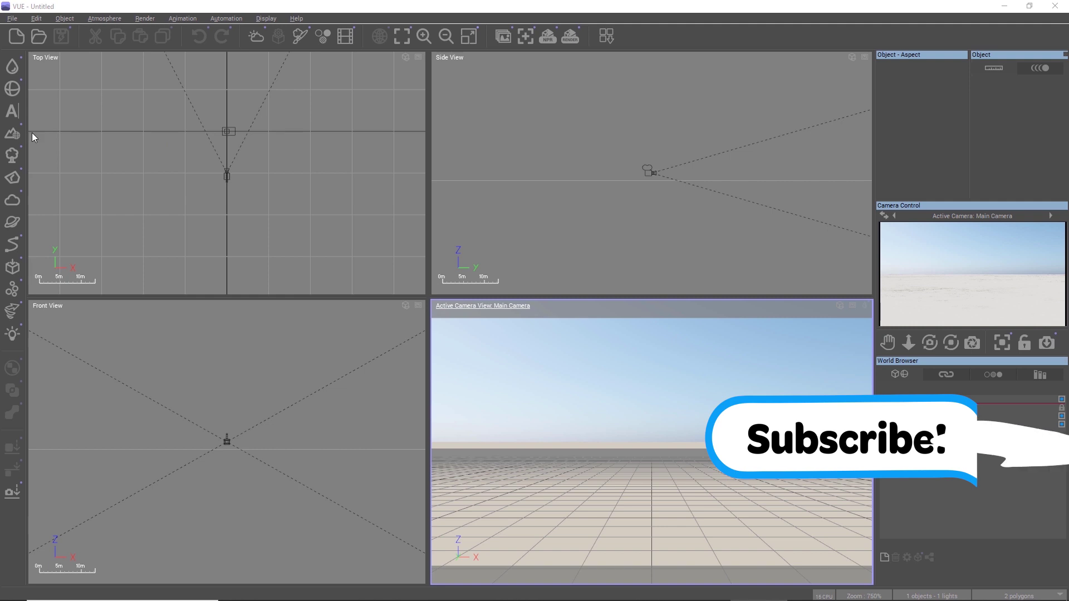
Start the real-world terrain import and pan the world map toward Africa
mouse_move(17, 137)
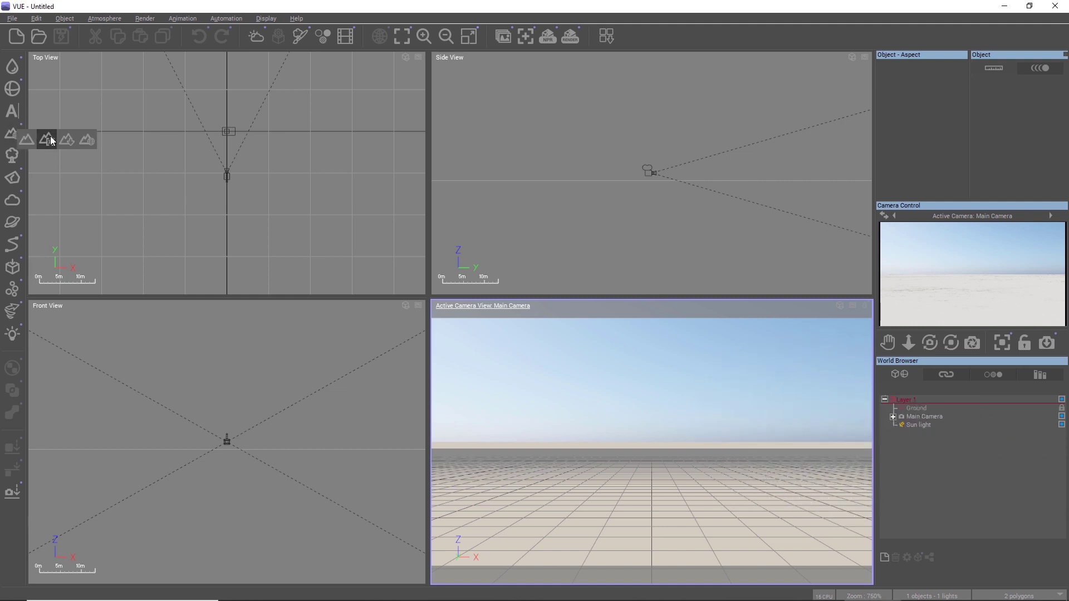
click(89, 142)
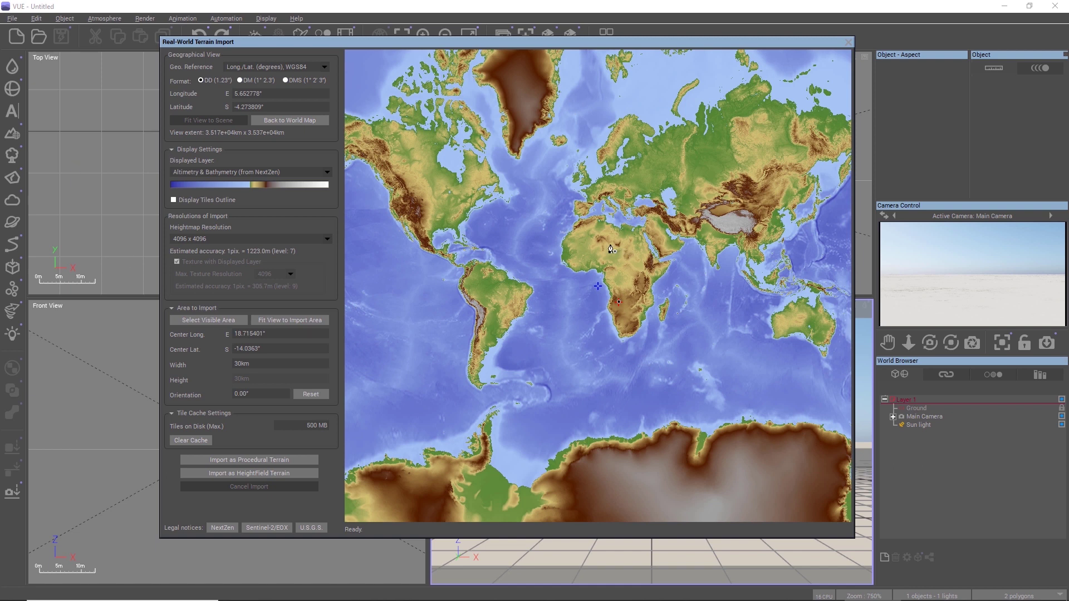
scroll(602, 249, down, 1)
scroll(601, 250, up, 2)
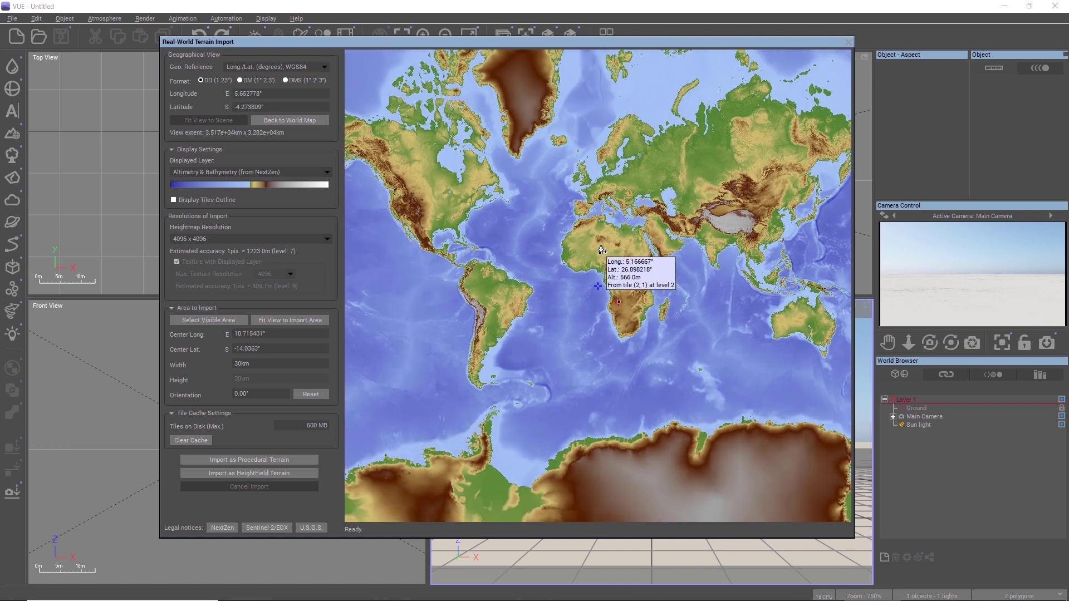
drag(544, 235, 577, 232)
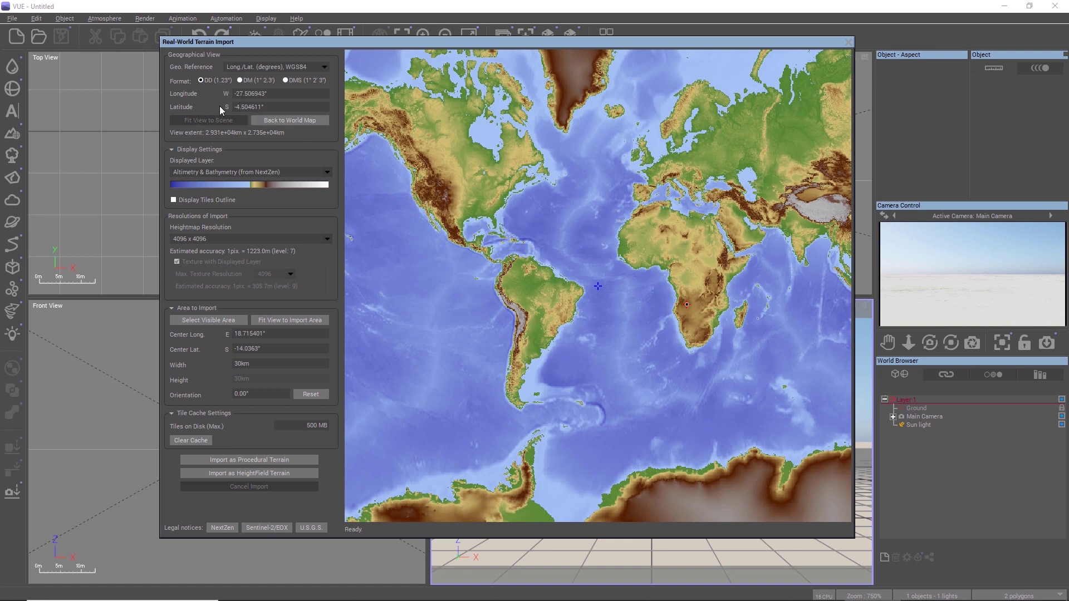
mouse_move(608, 299)
Keep the Long./Lat. WGS84 geo reference and zoom in on Angola's Atlantic coast
click(259, 68)
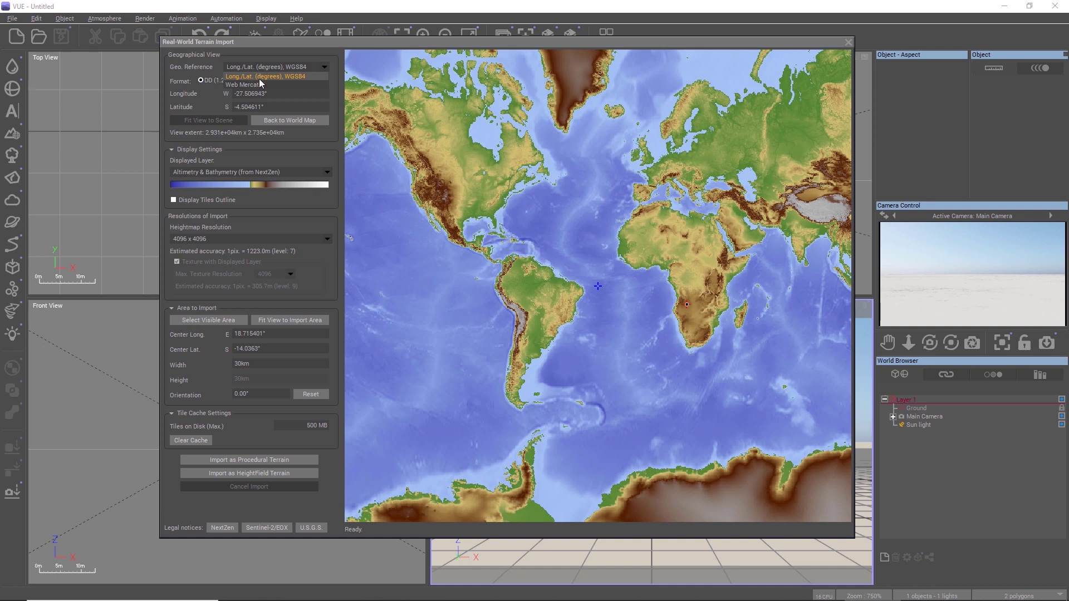
click(211, 71)
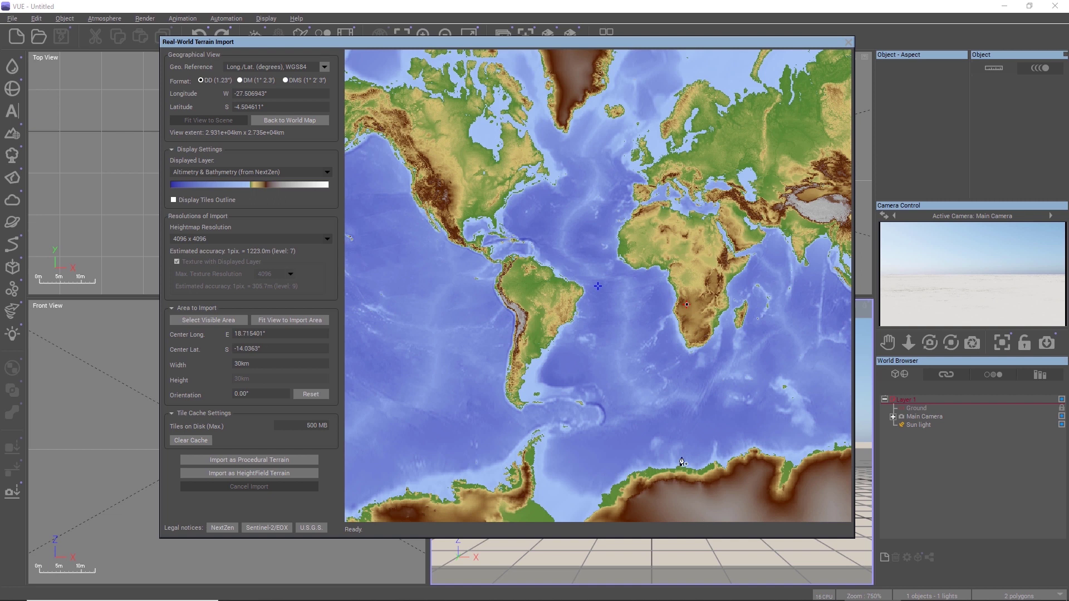
scroll(640, 431, up, 1)
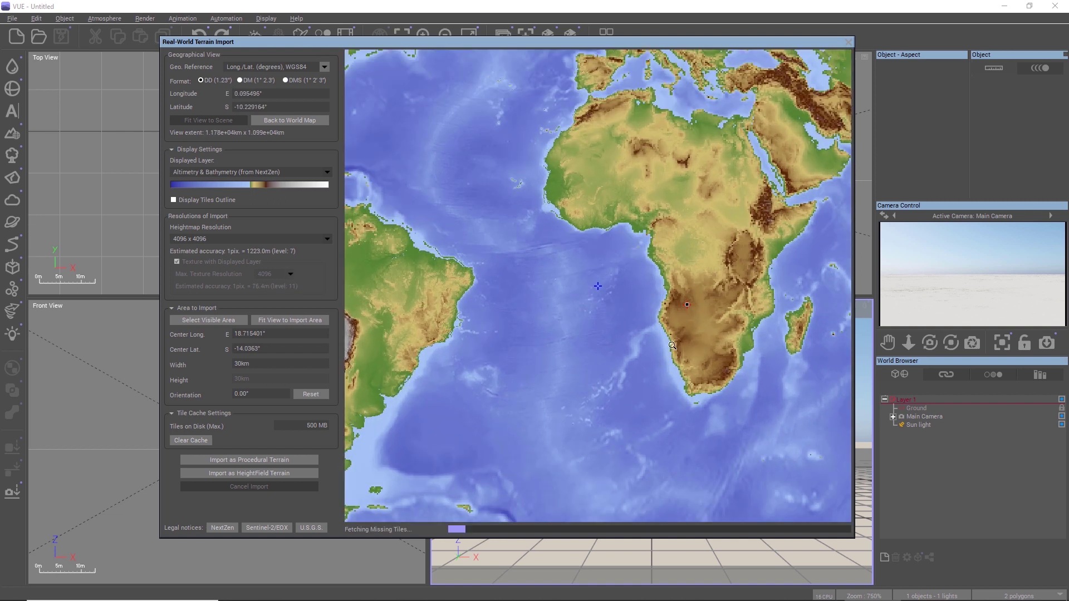
scroll(672, 359, up, 1)
scroll(672, 360, up, 1)
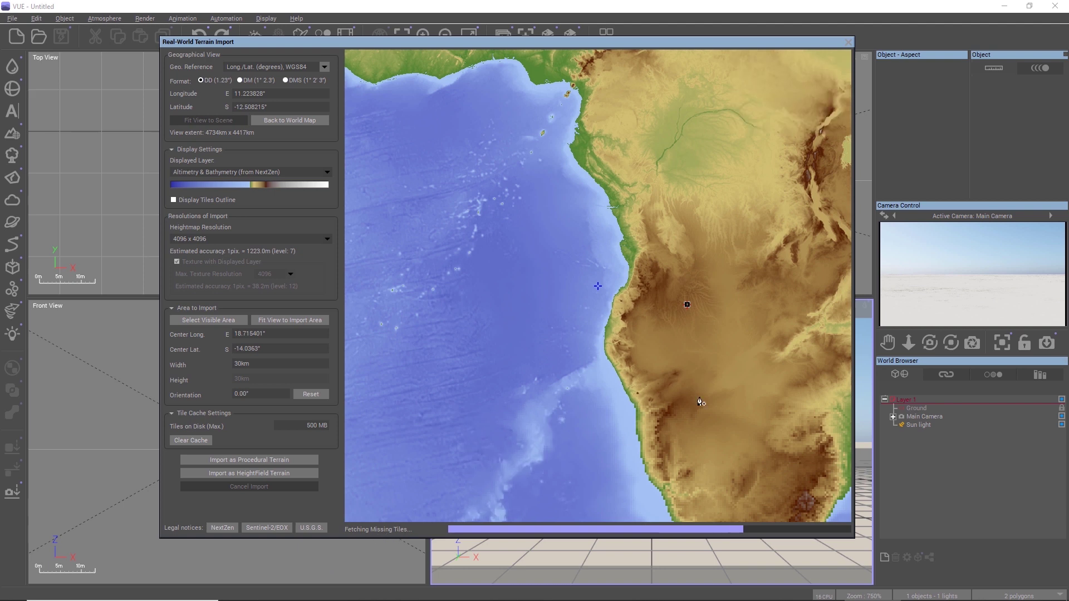
scroll(701, 402, up, 1)
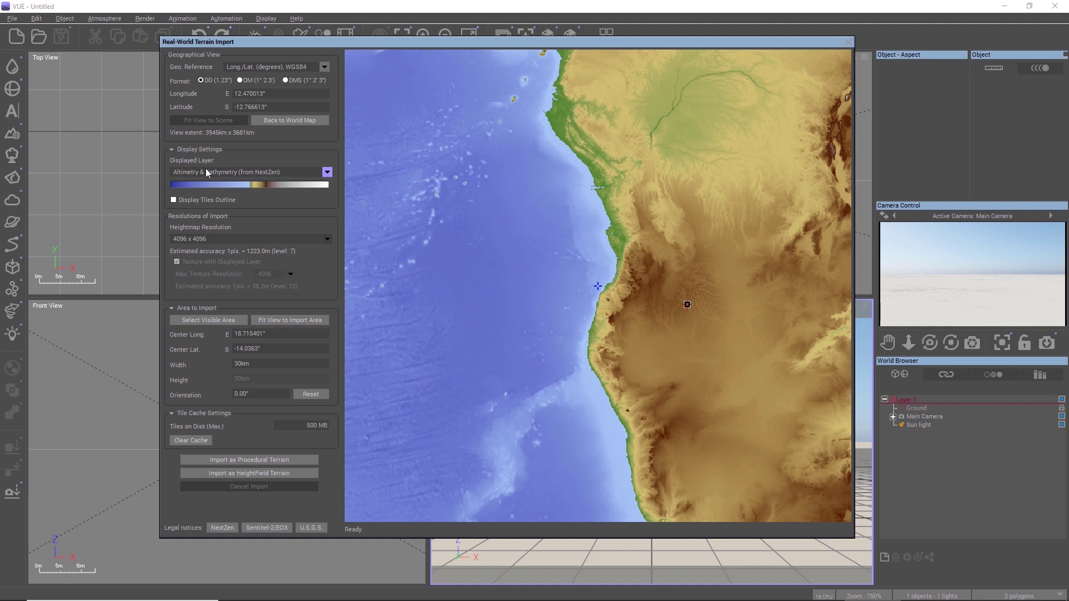
Try the map layers: Sentinel-2, Topography, Satellite, Satellite + Topography, and Shaded Relief (USGS)
click(220, 172)
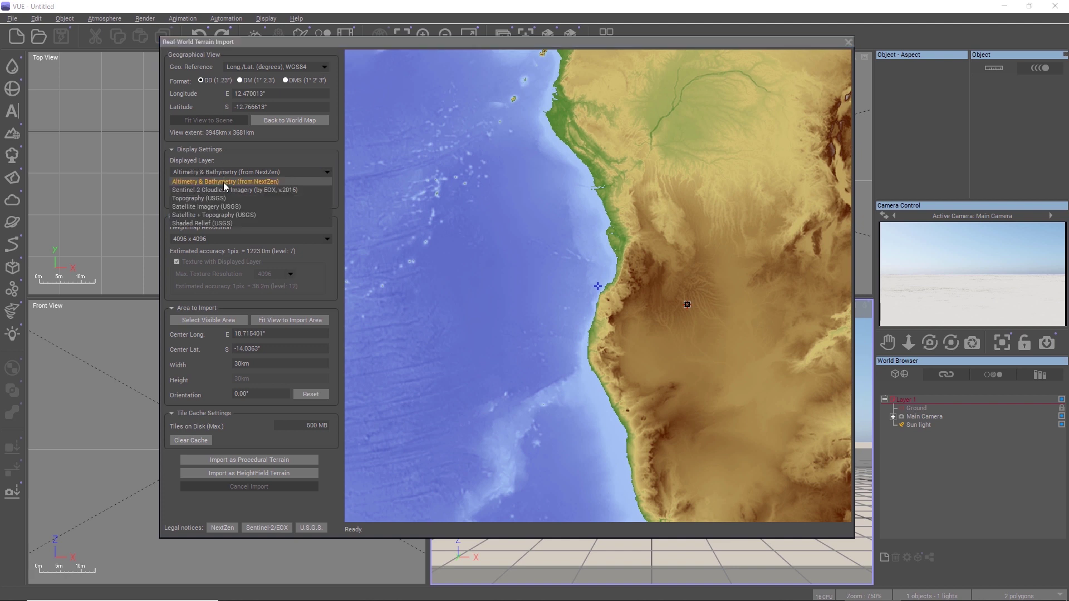
click(225, 189)
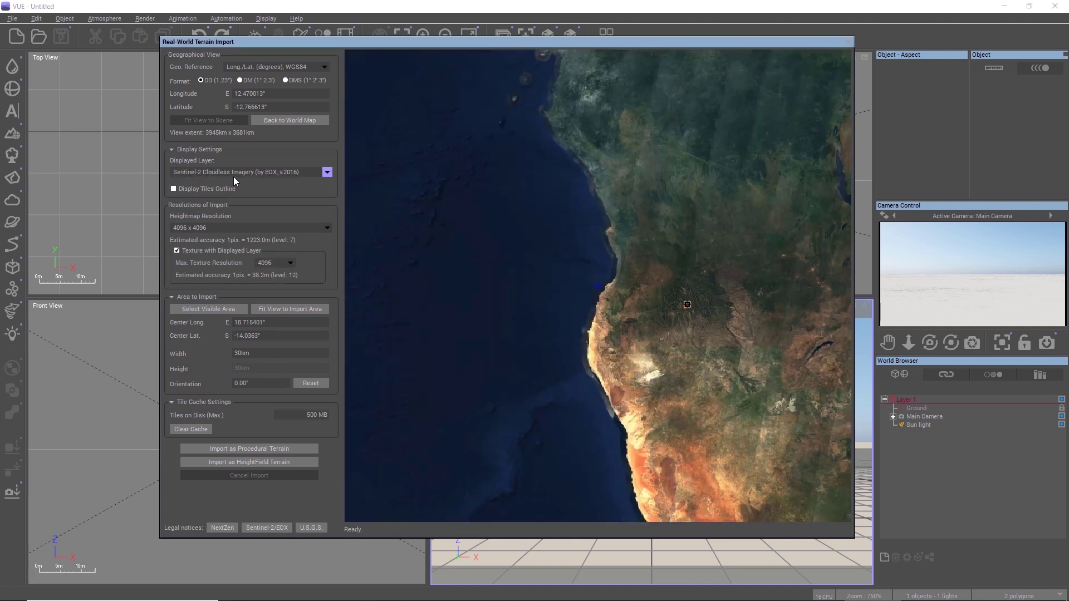
click(233, 176)
click(220, 197)
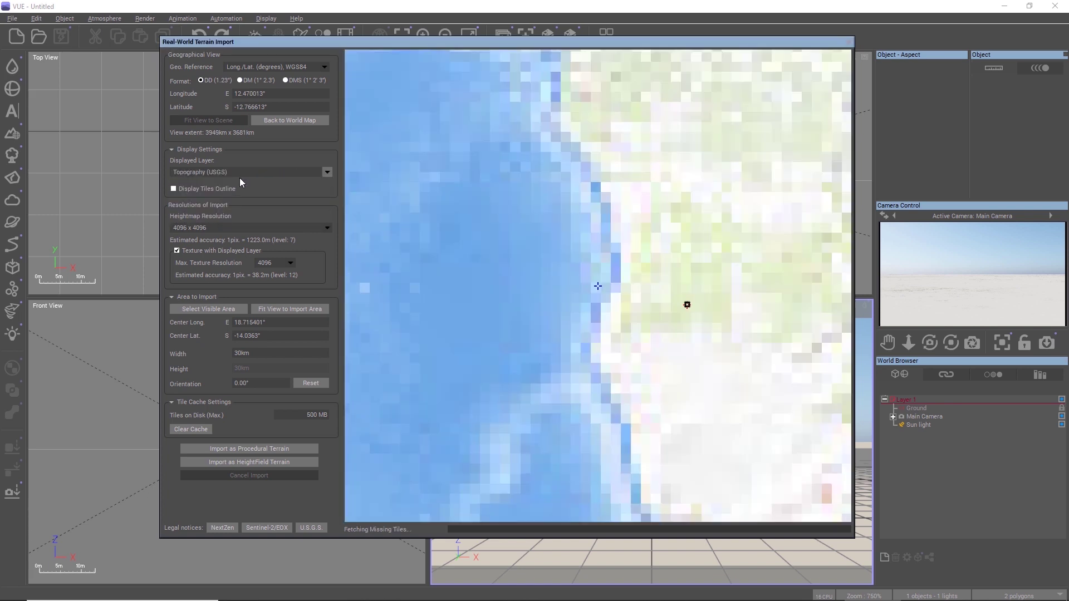
click(241, 172)
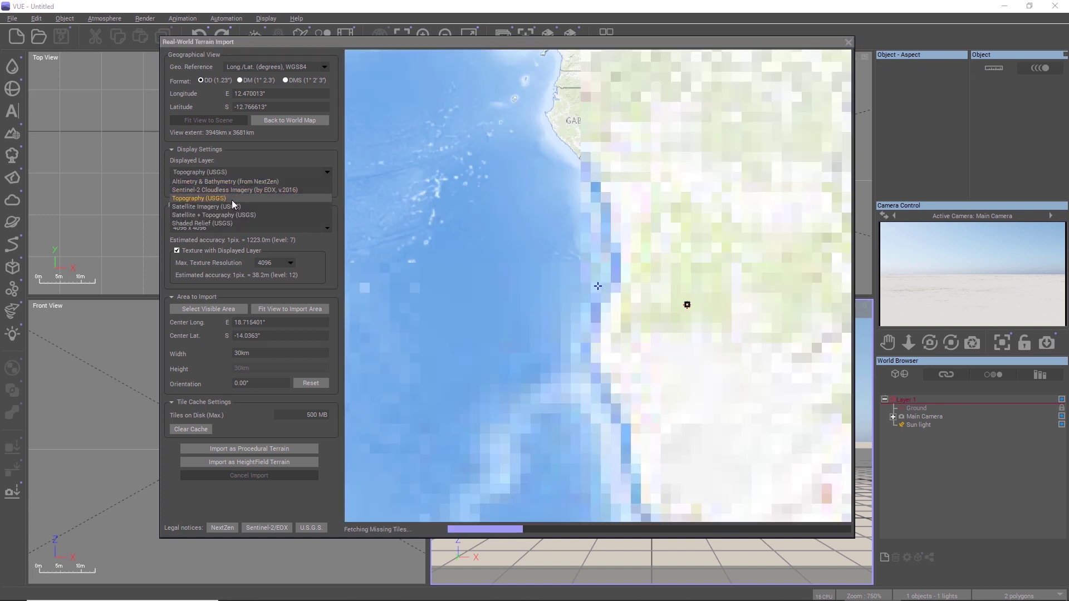
click(229, 203)
click(252, 175)
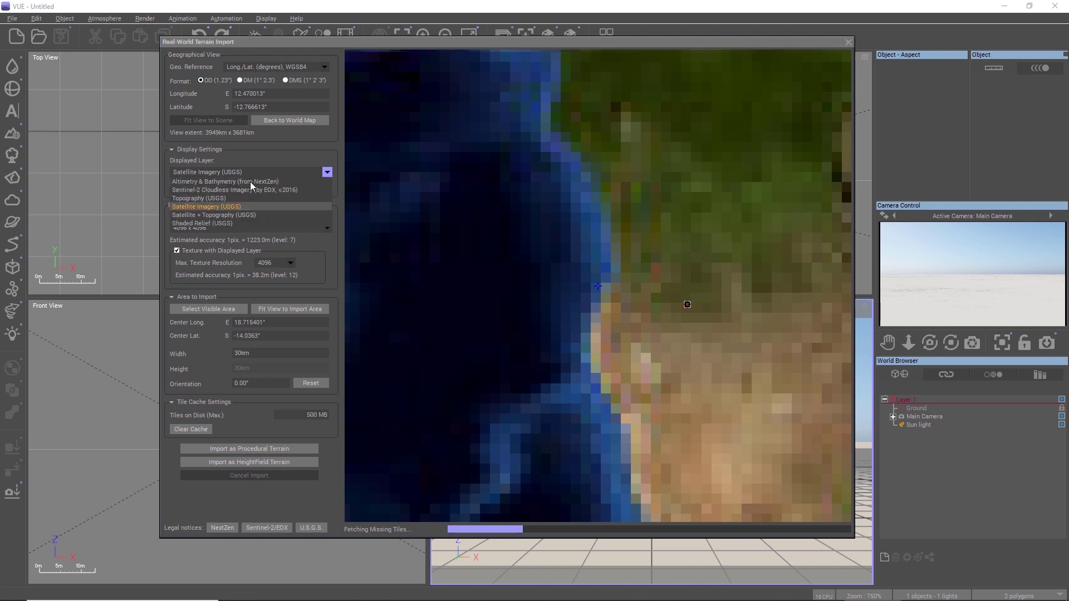
click(235, 215)
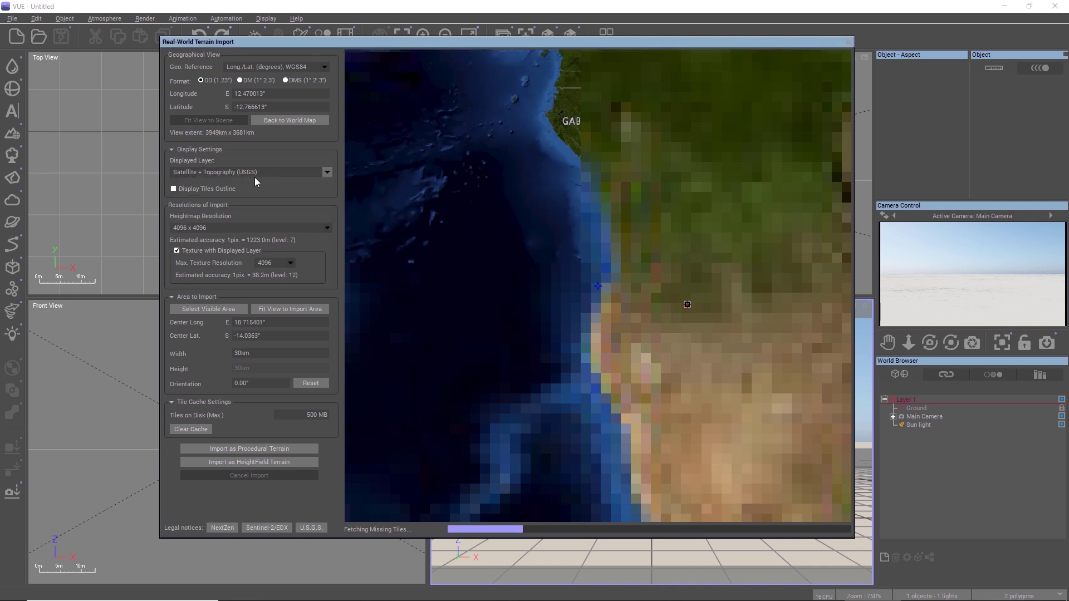
click(255, 174)
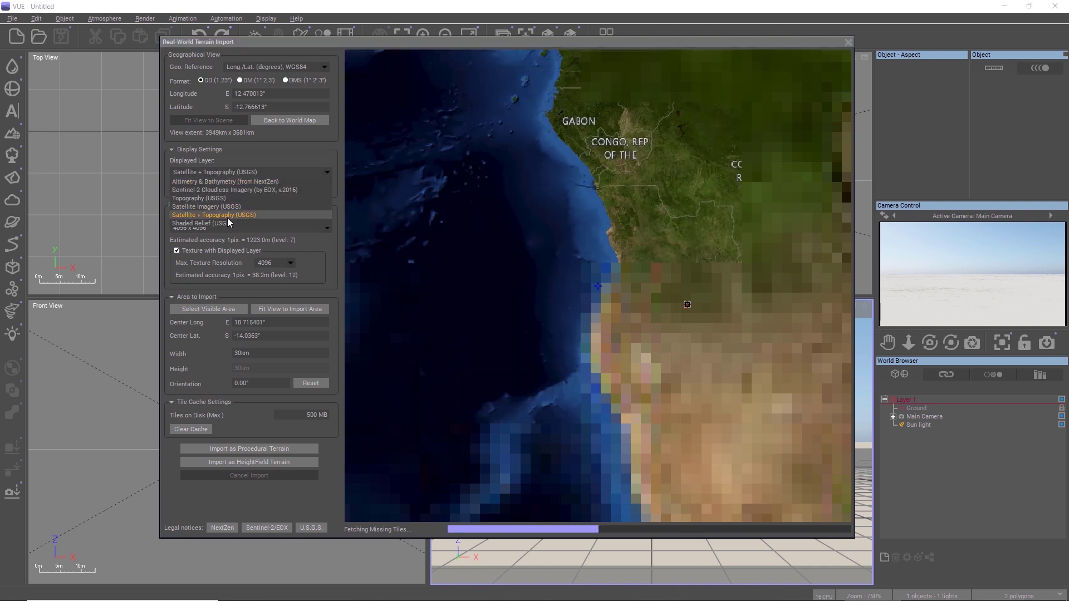
click(228, 223)
Settle on Sentinel-2 Cloudless imagery and zoom the map over Angola's coast and highlands
click(244, 172)
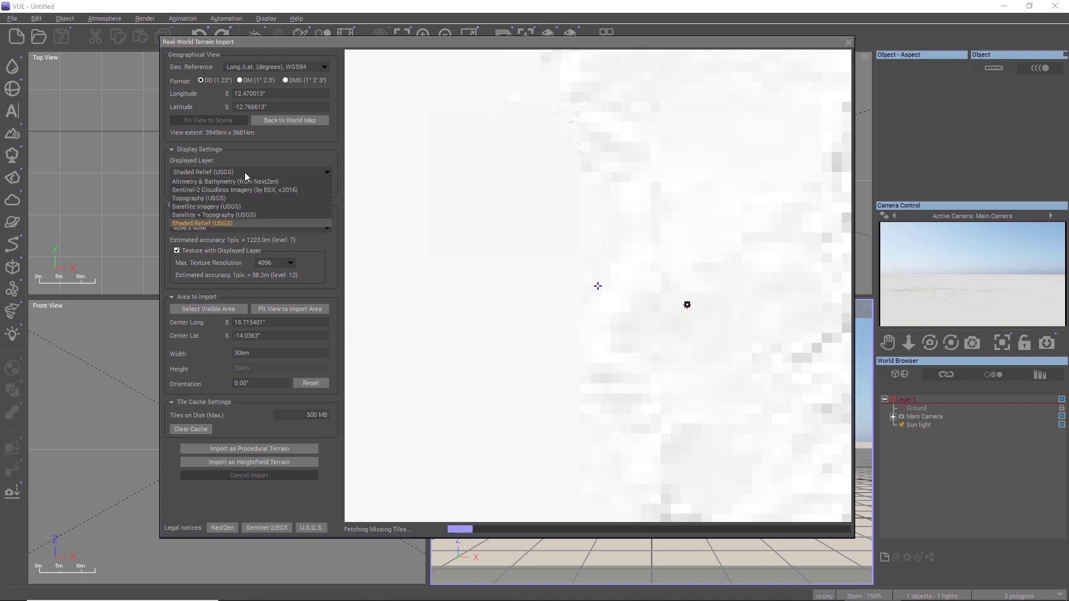
click(239, 190)
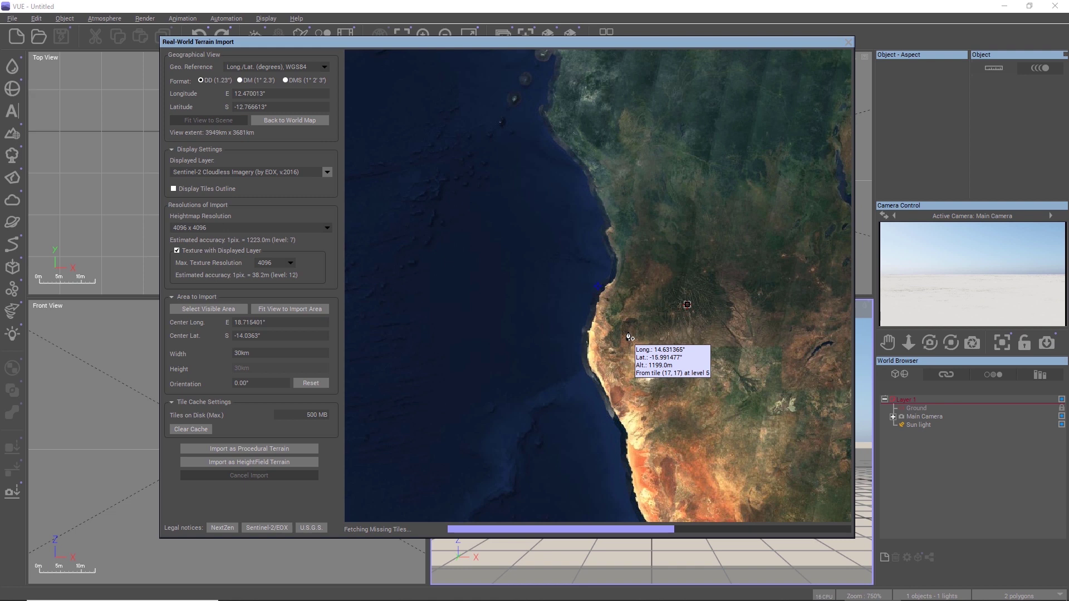
scroll(649, 364, up, 3)
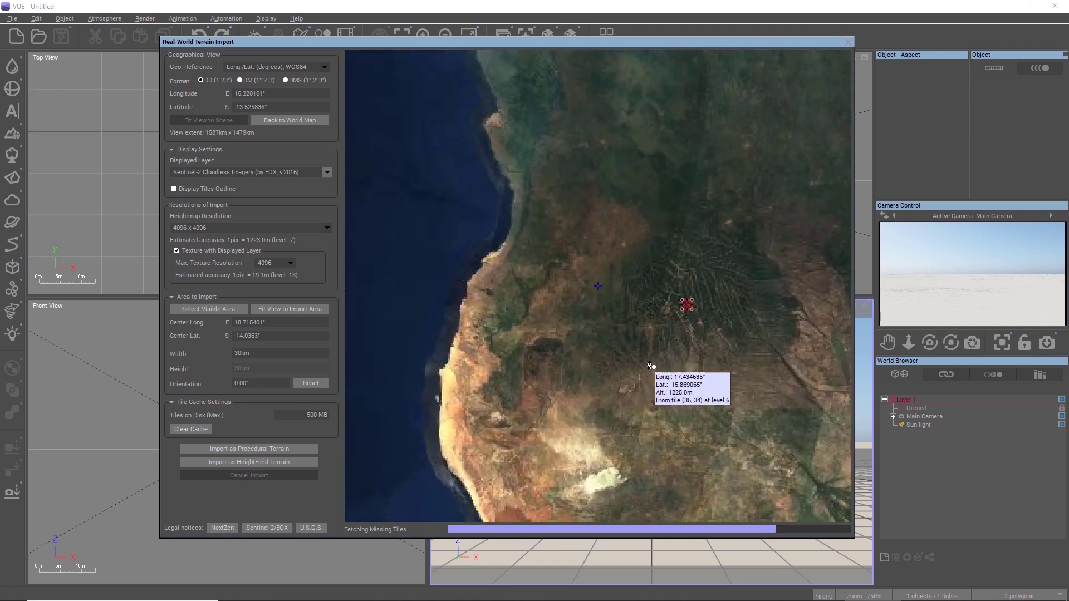
scroll(649, 361, up, 2)
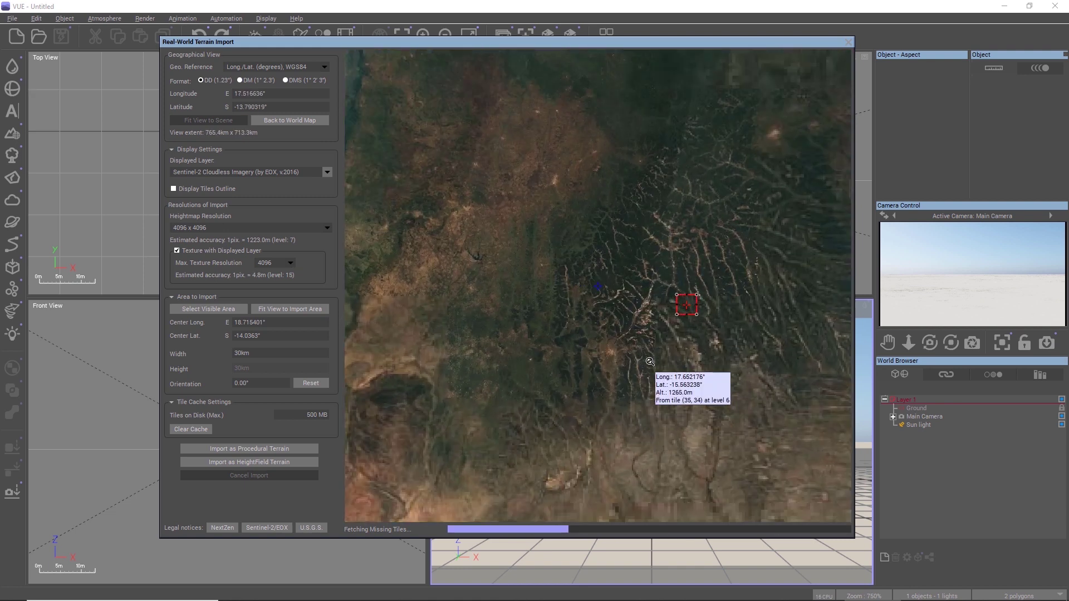
scroll(555, 339, down, 2)
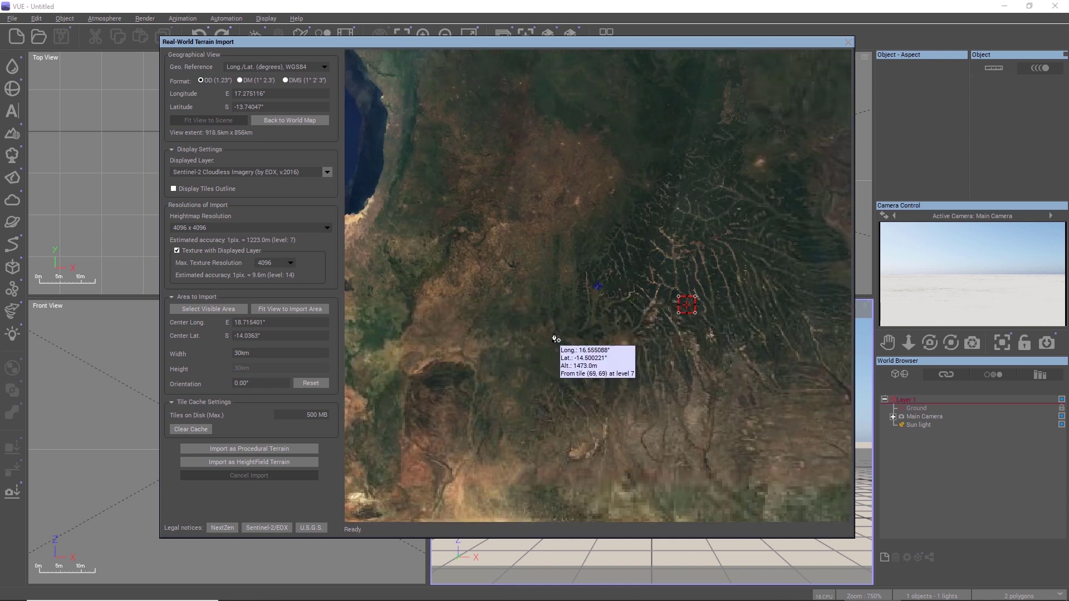
scroll(555, 337, down, 1)
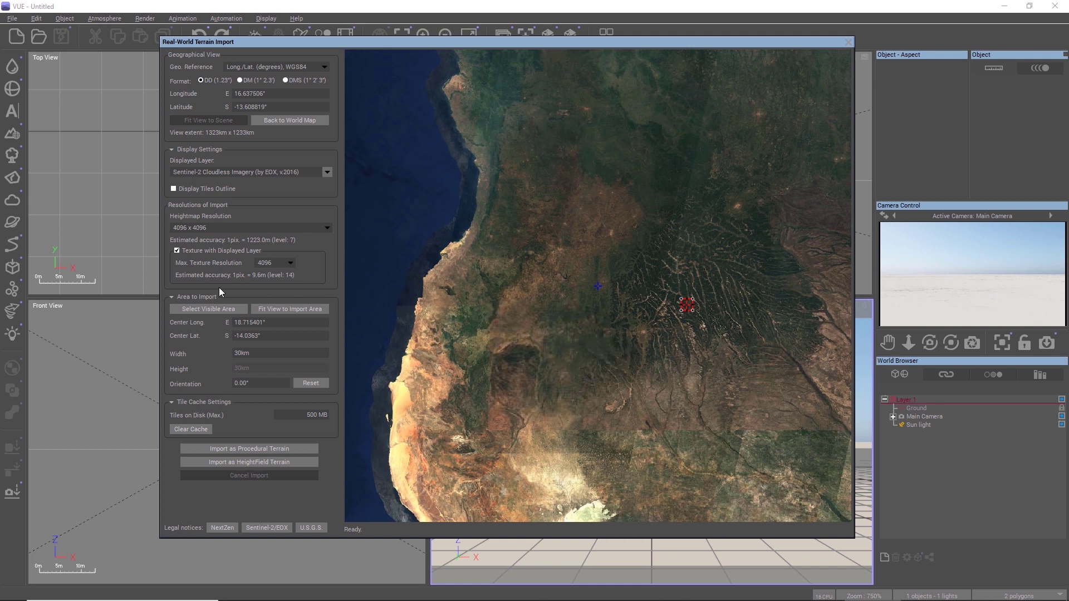
Fit the view to the 30km area, keep 4096 x 4096 resolution, and zoom out
click(289, 312)
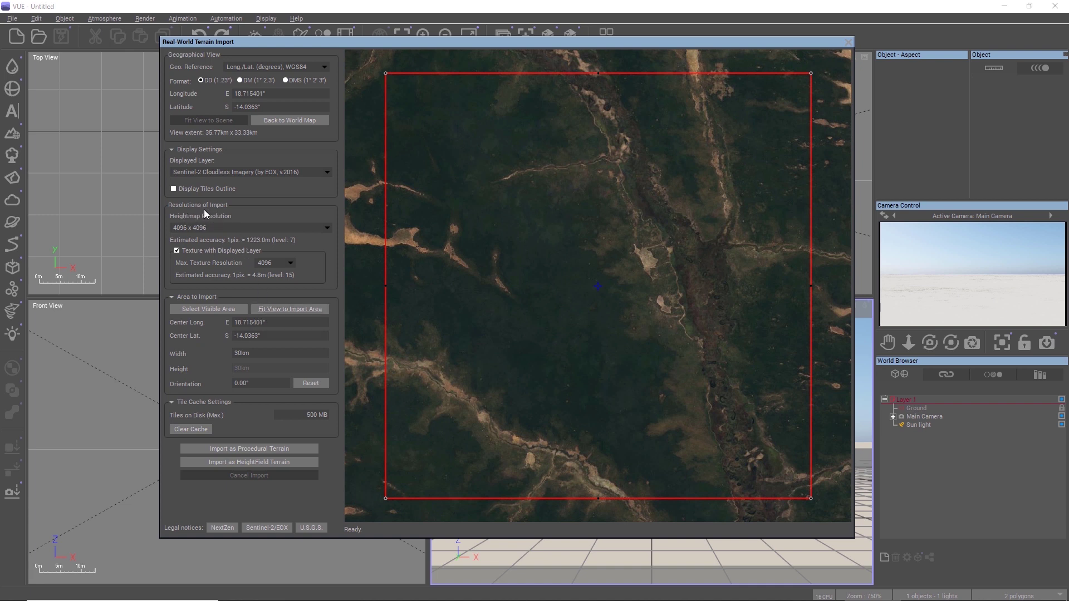
click(215, 227)
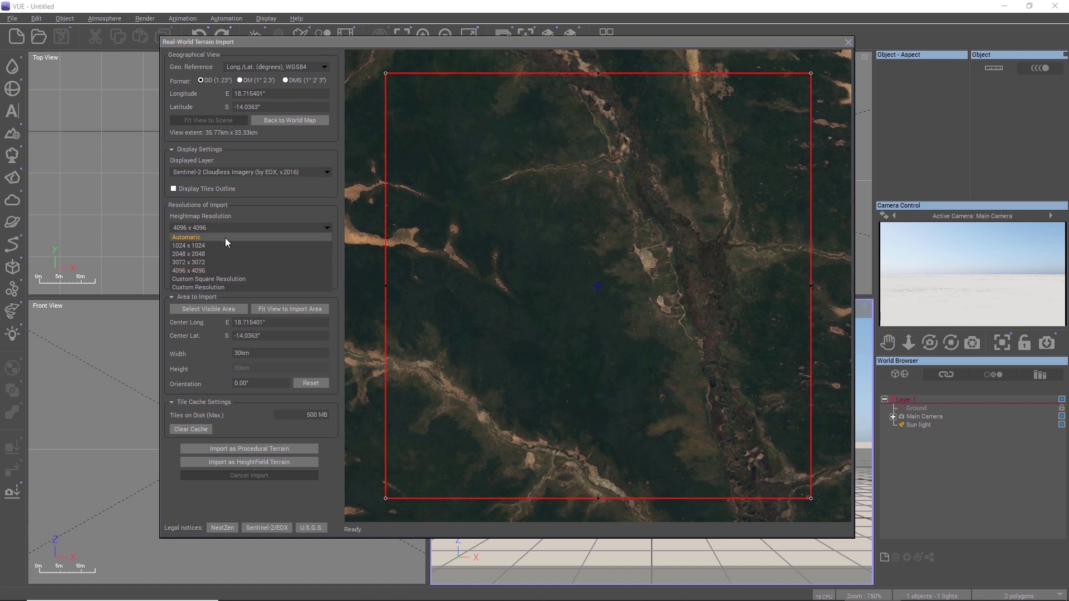
click(248, 208)
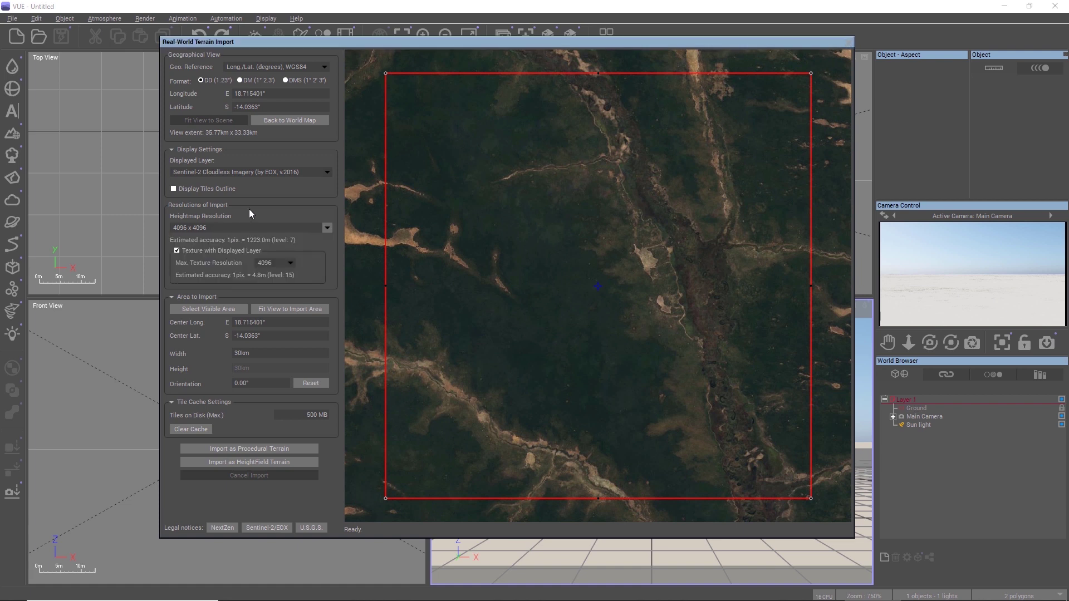
scroll(597, 382, down, 2)
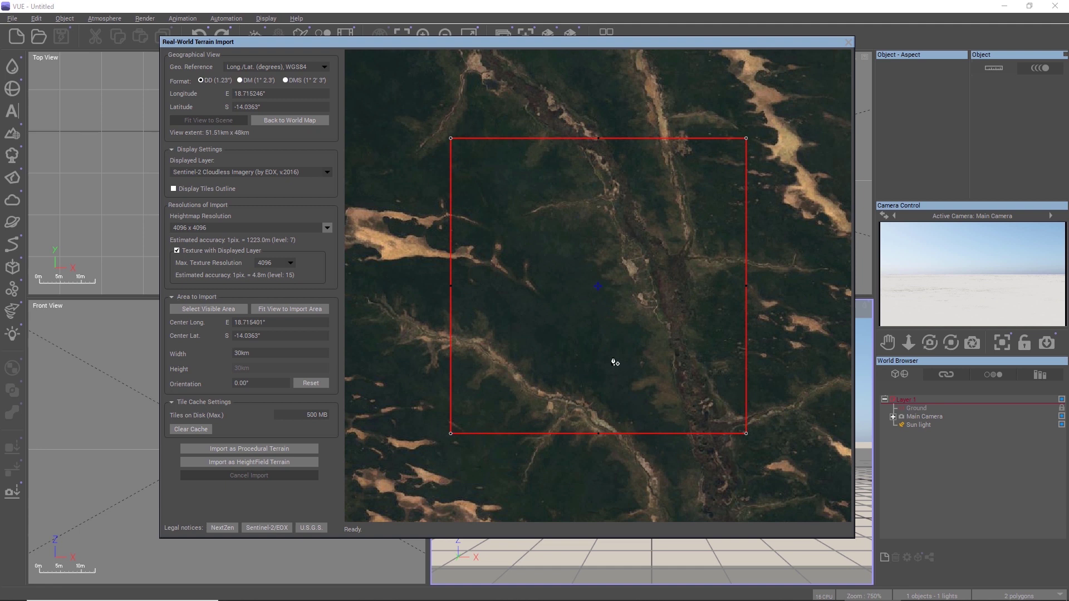
click(326, 228)
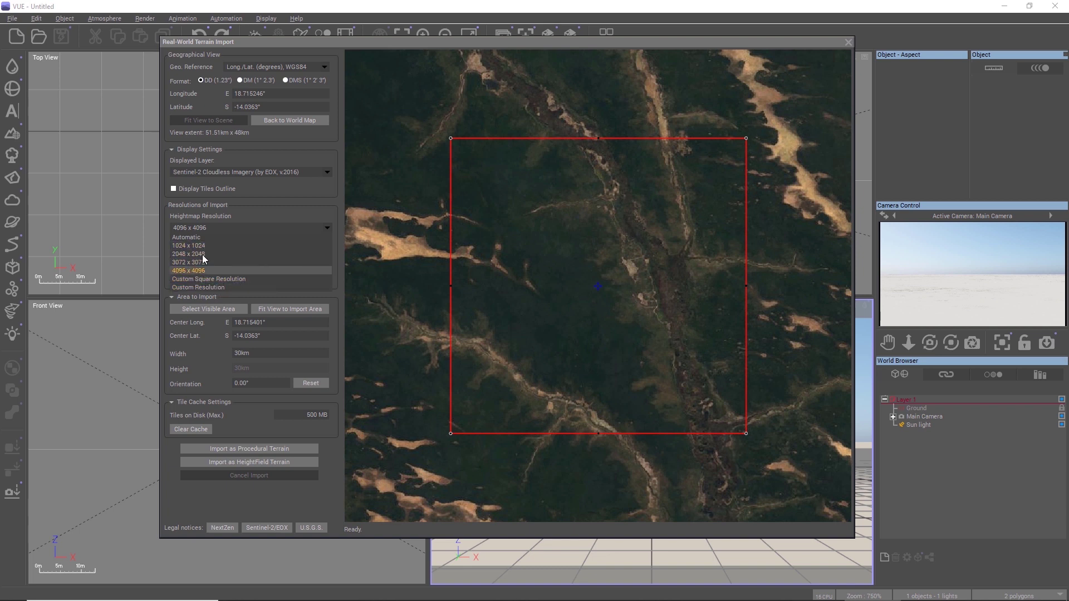
click(195, 269)
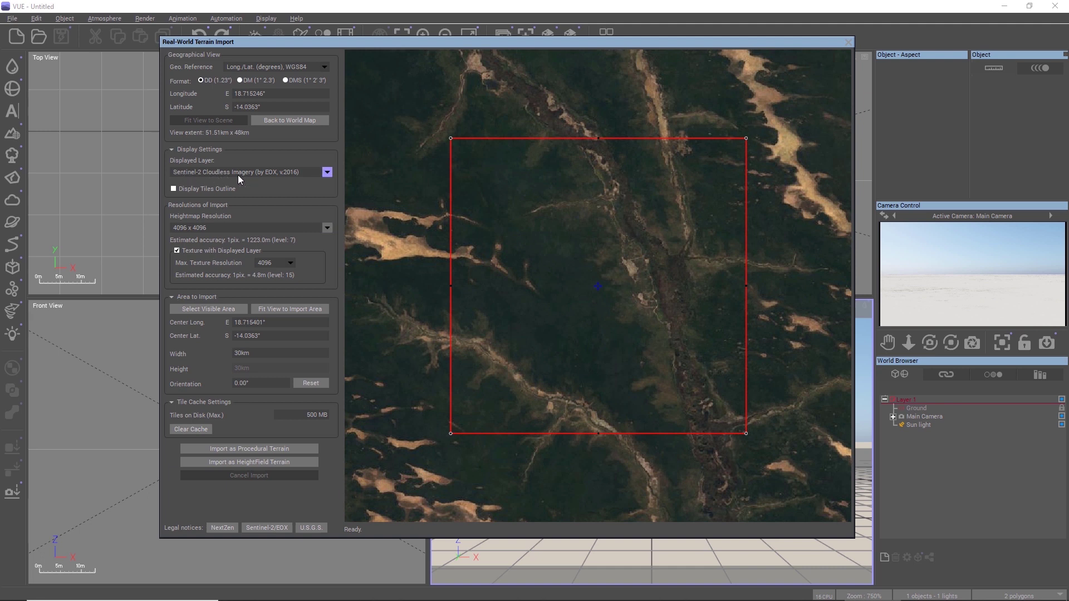
click(328, 173)
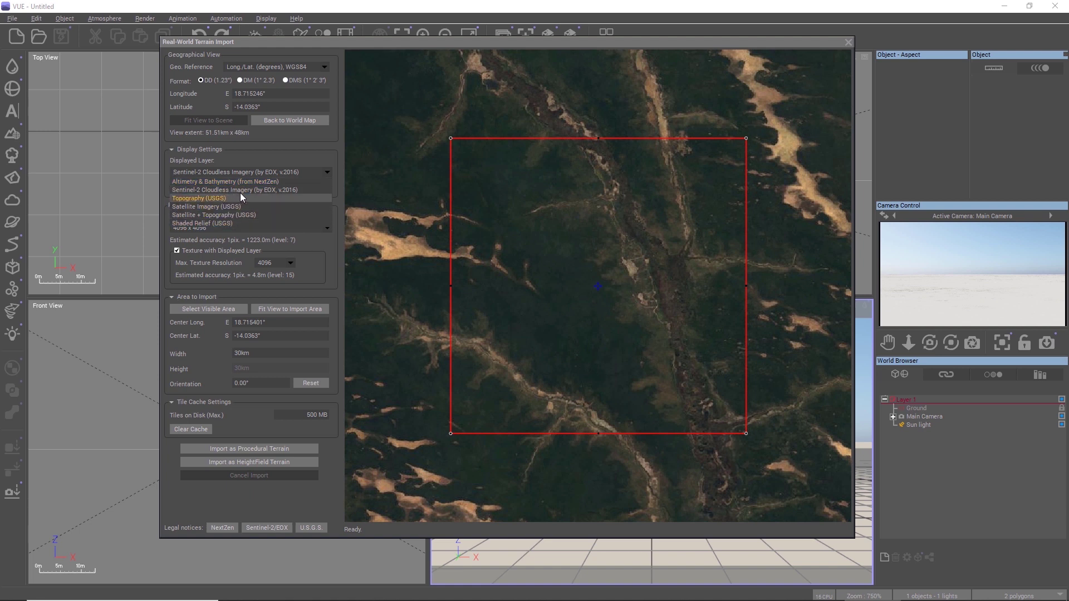
click(302, 190)
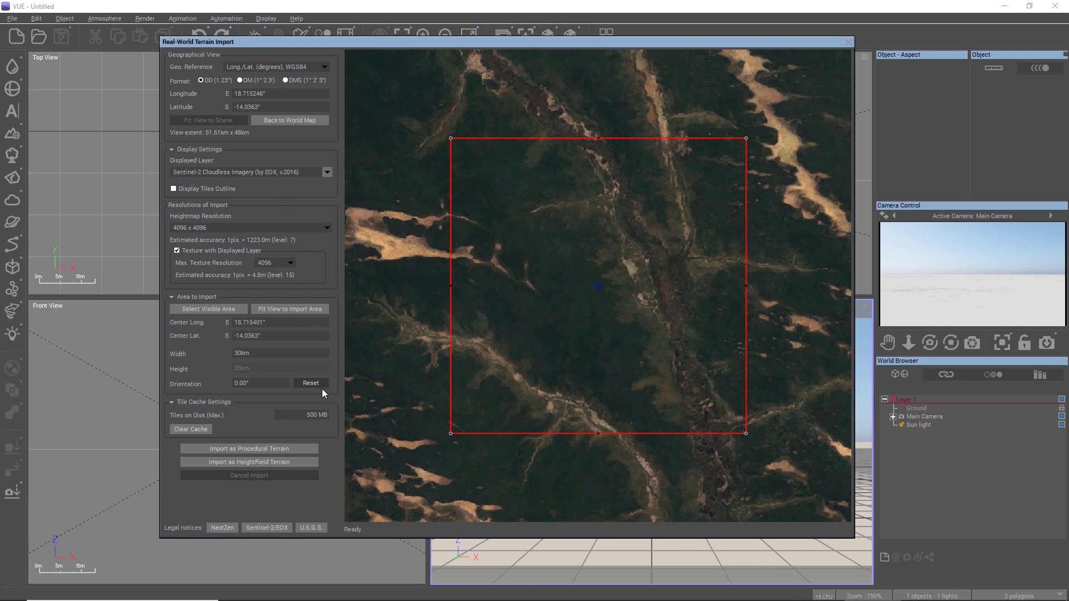
Import the 30km Sentinel-2 textured area as a HeightField terrain
click(291, 461)
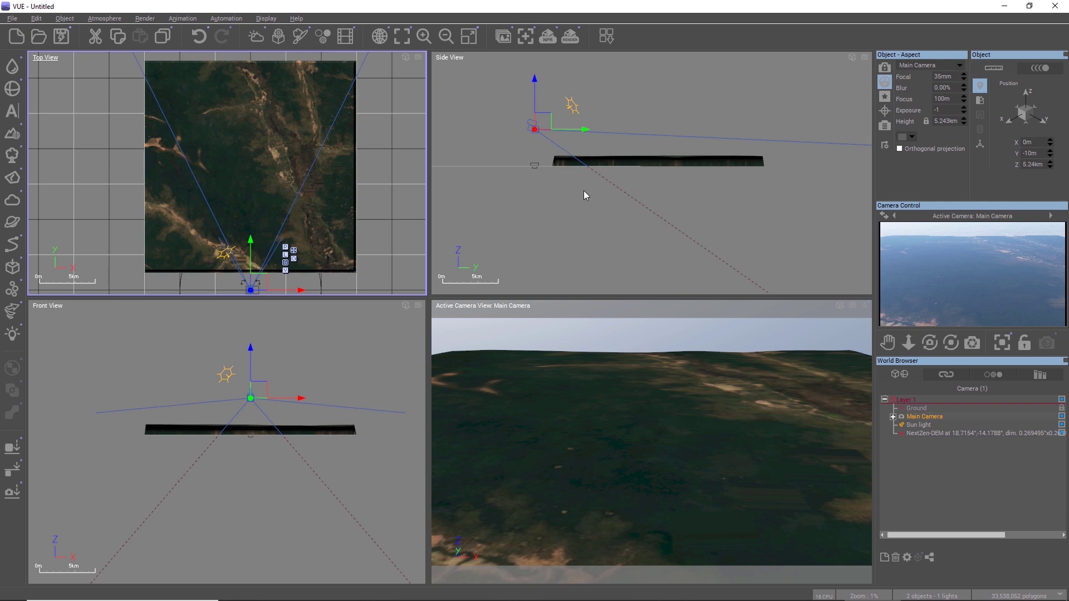
In Side View, stretch the terrain to 8.52 km tall and slide it along Y
click(633, 164)
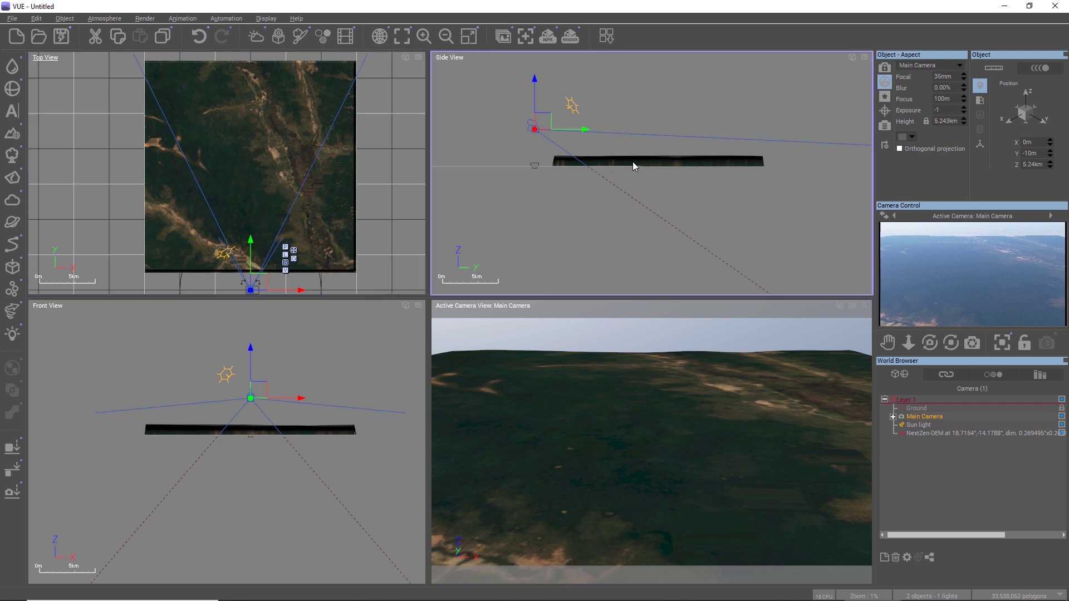
click(632, 162)
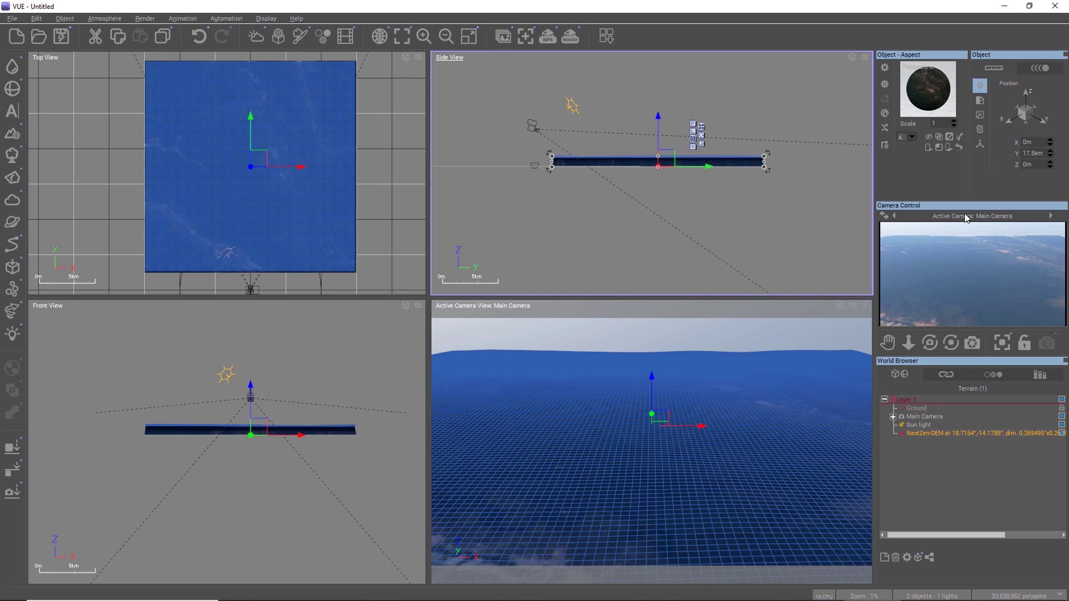
click(980, 115)
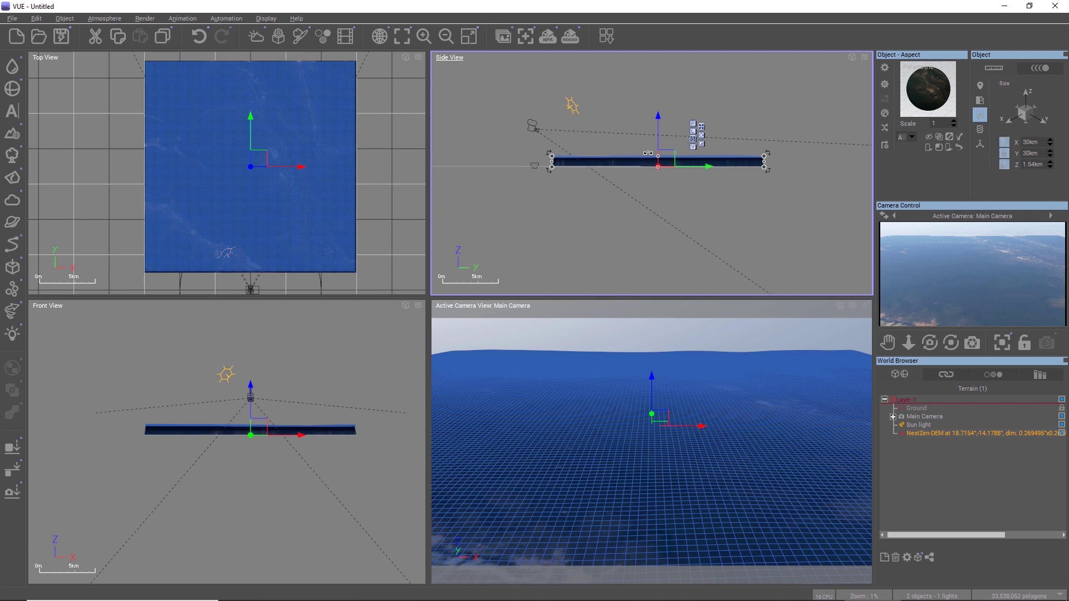
mouse_move(658, 156)
mouse_down()
mouse_move(658, 106)
mouse_move(658, 167)
mouse_up()
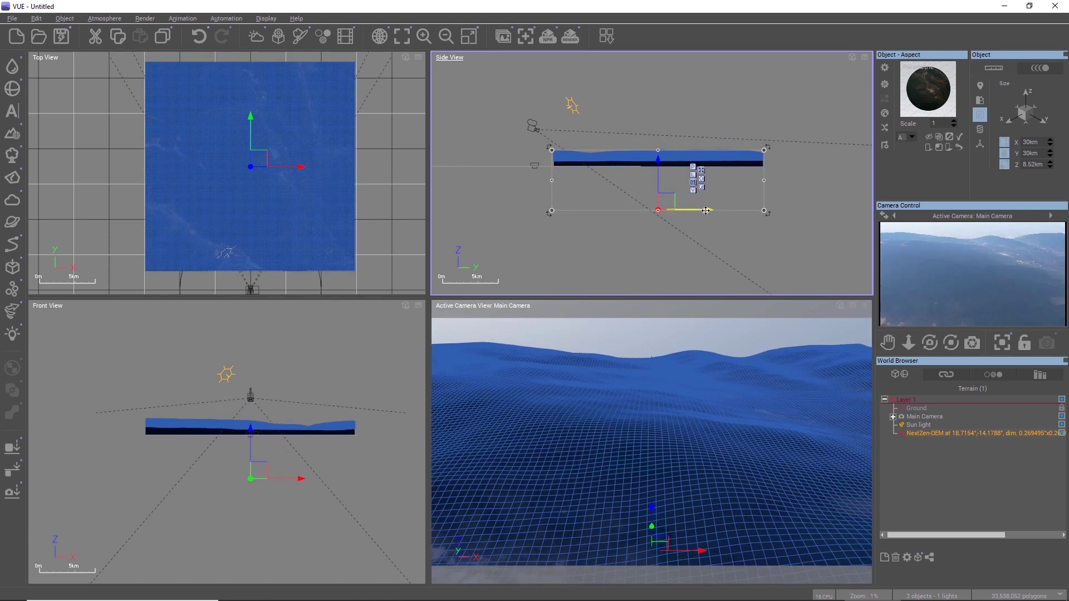
drag(688, 208, 734, 210)
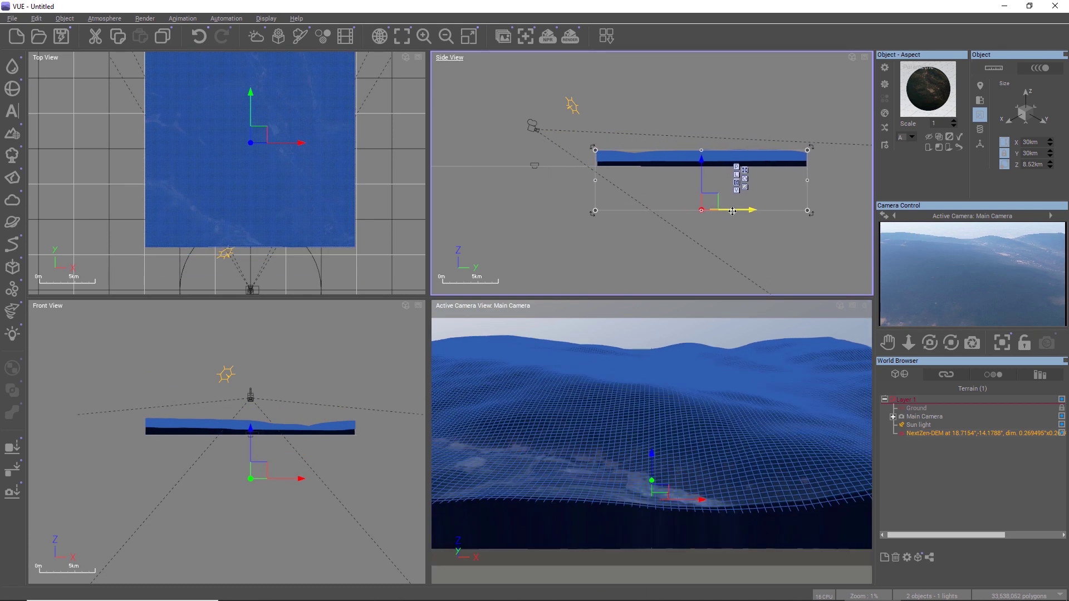
Deselect the terrain and move the main camera back and up over the terrain block
click(527, 200)
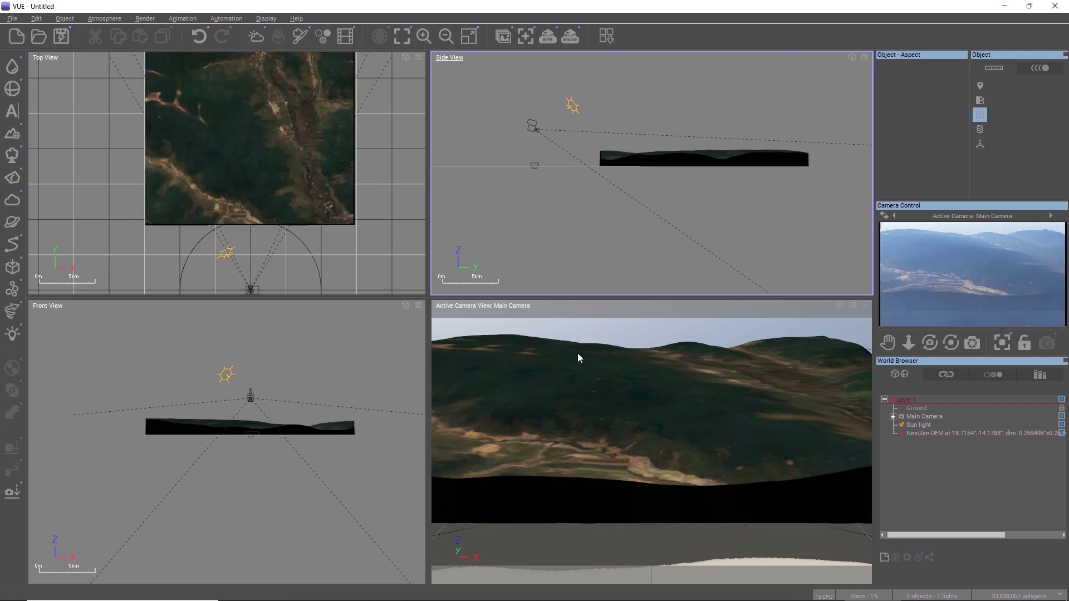
scroll(607, 350, down, 3)
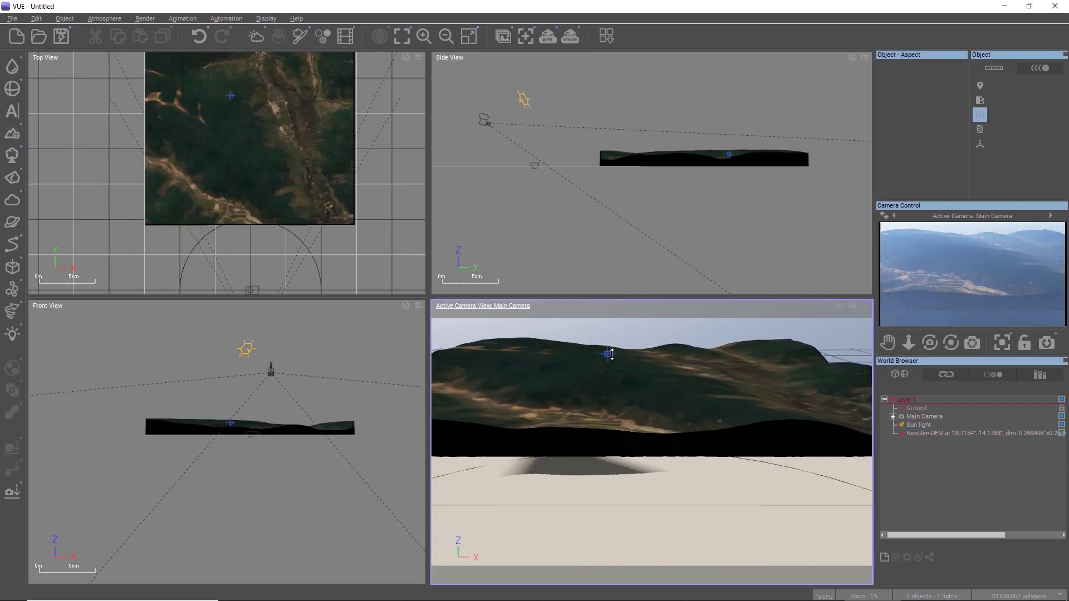
scroll(611, 354, up, 5)
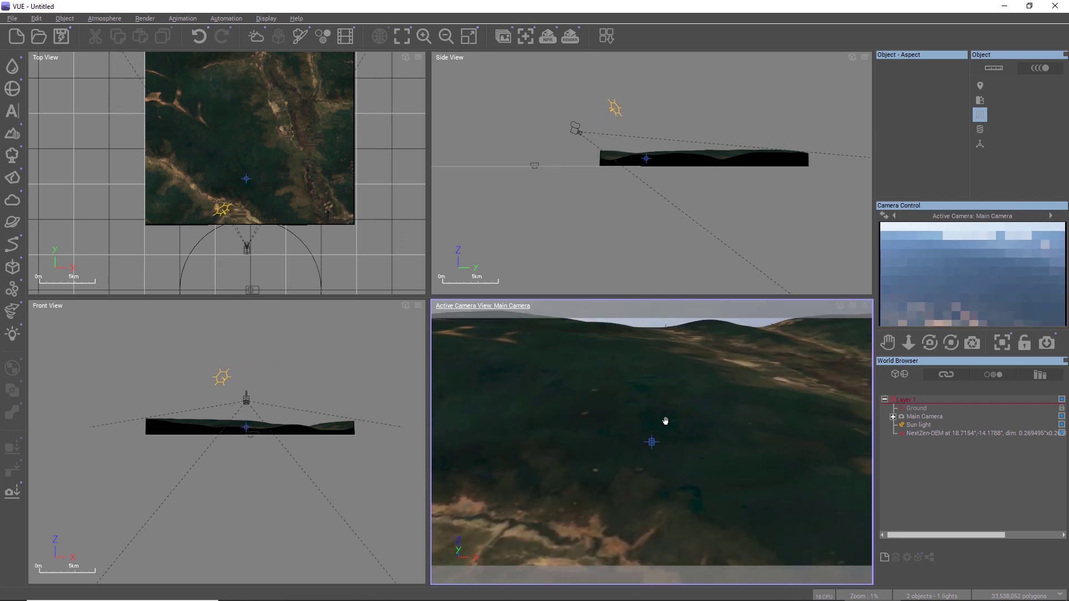
right_drag(666, 421, 745, 435)
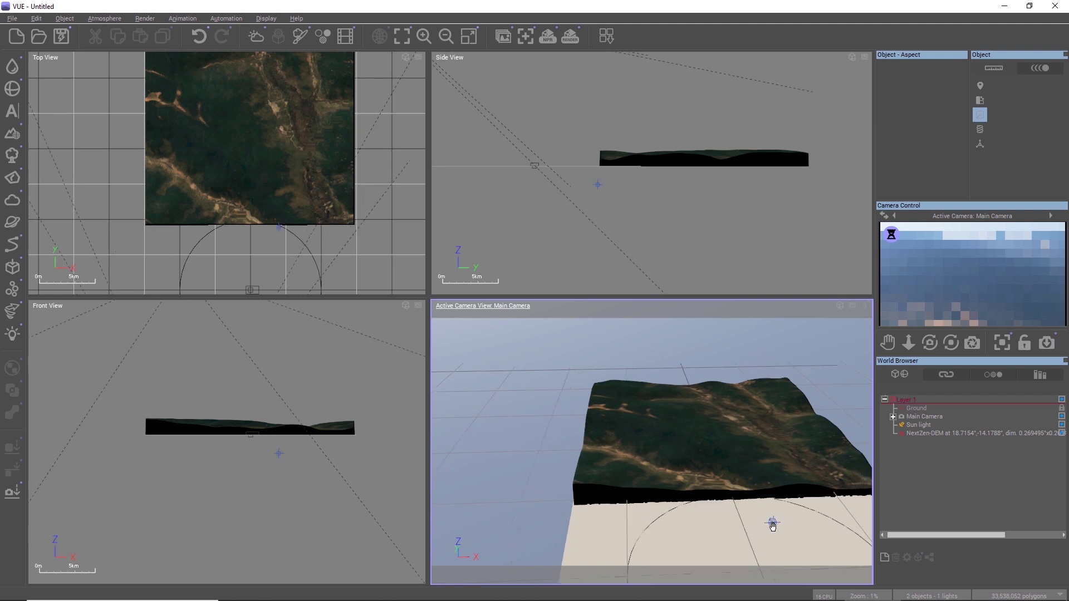
Orbit and dolly the camera closer until the terrain's ridges fill the frame diagonally
right_drag(772, 525, 694, 462)
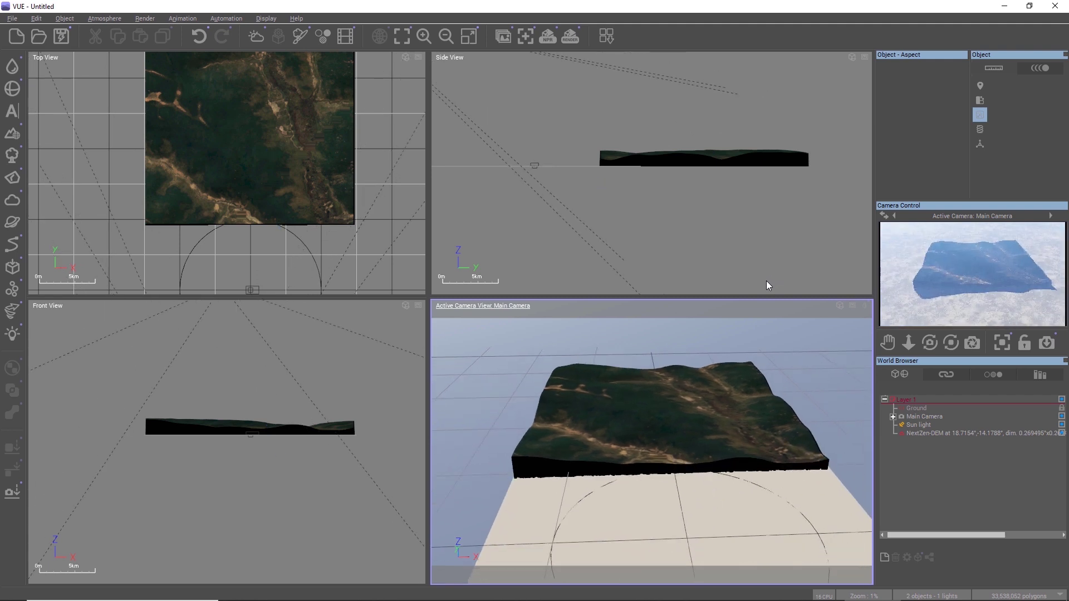
right_drag(824, 411, 685, 385)
right_drag(676, 466, 661, 491)
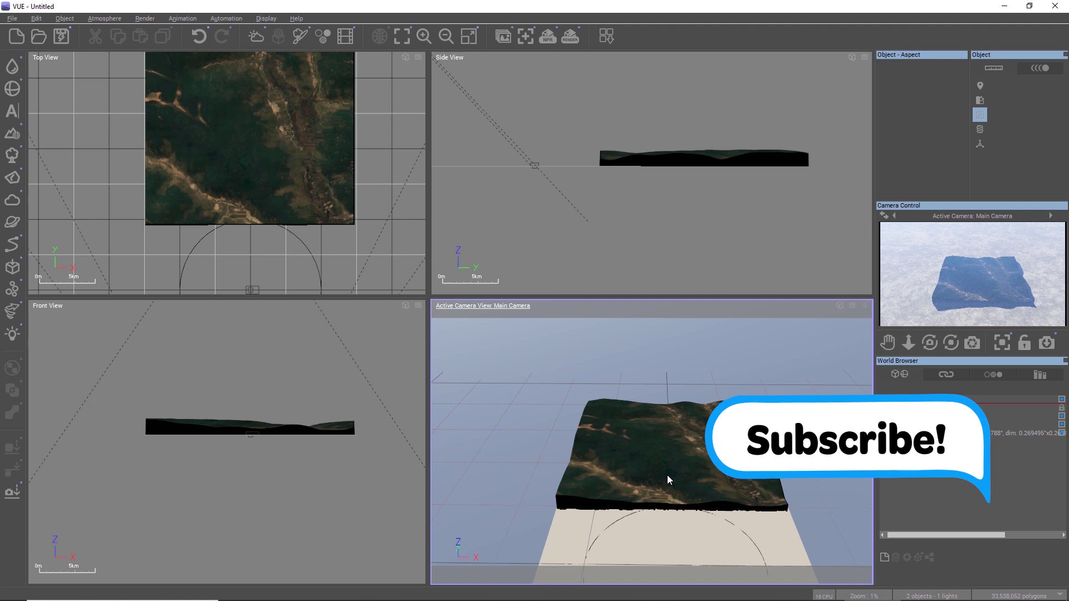
ctrl+right_drag(667, 470, 666, 449)
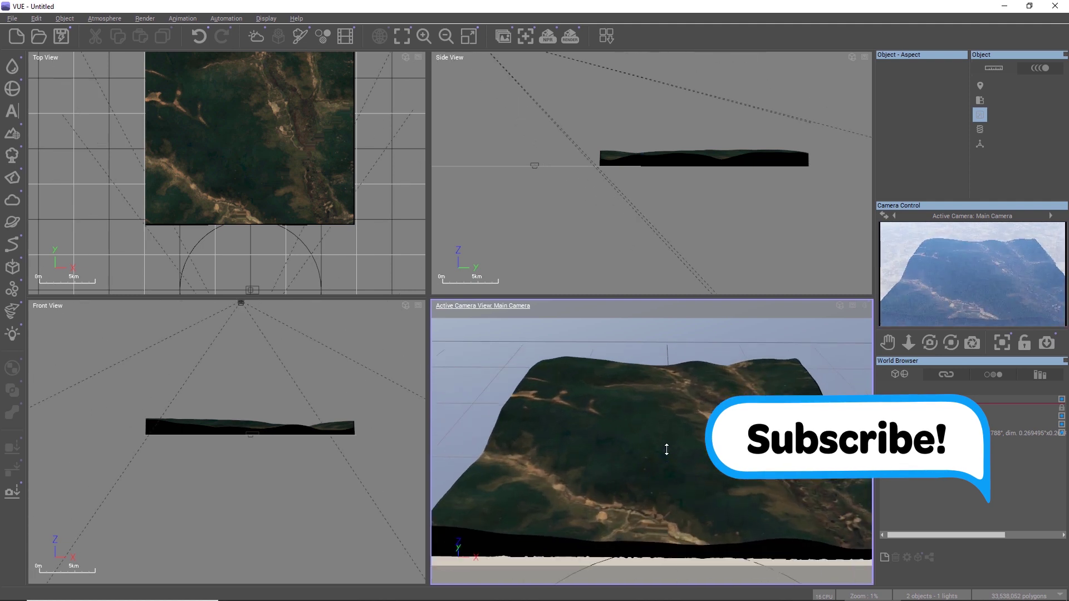
right_drag(672, 481, 751, 484)
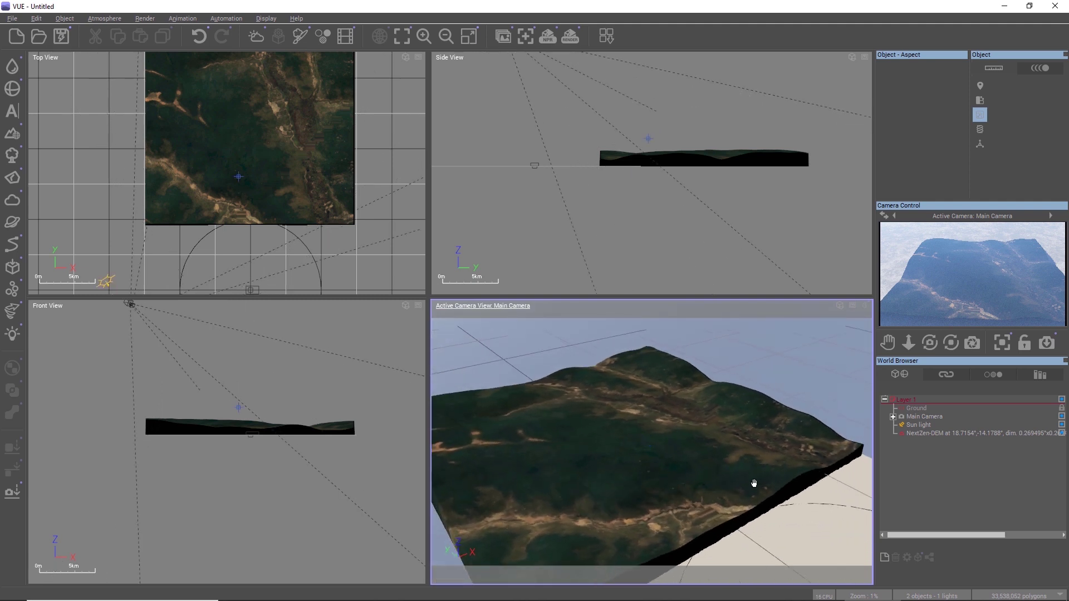